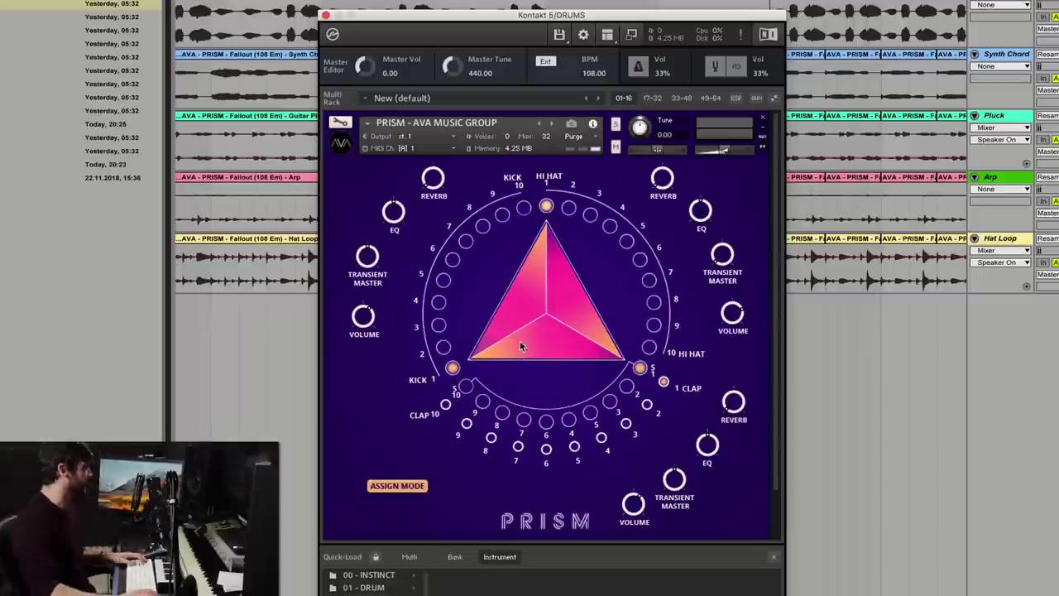
Step: Rotate the PRISM triangle back so kick, hi hat and clap all sit on sound 1
left_click_drag(519, 340, 454, 374)
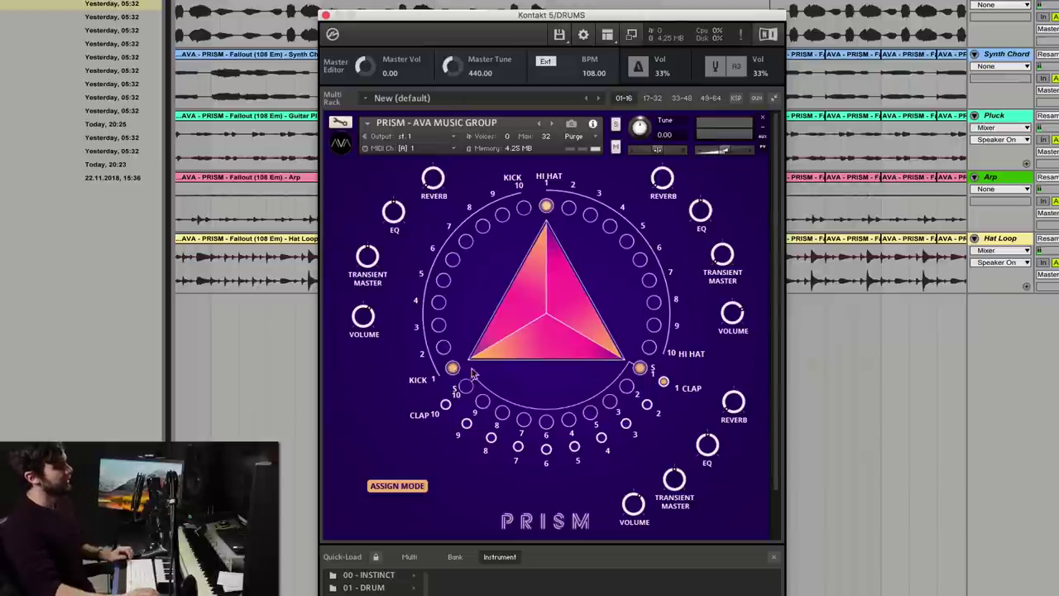
Step: Turn the PRISM triangle one step clockwise, putting kick, hi hat and clap on kit 2
left_click_drag(478, 357, 474, 347)
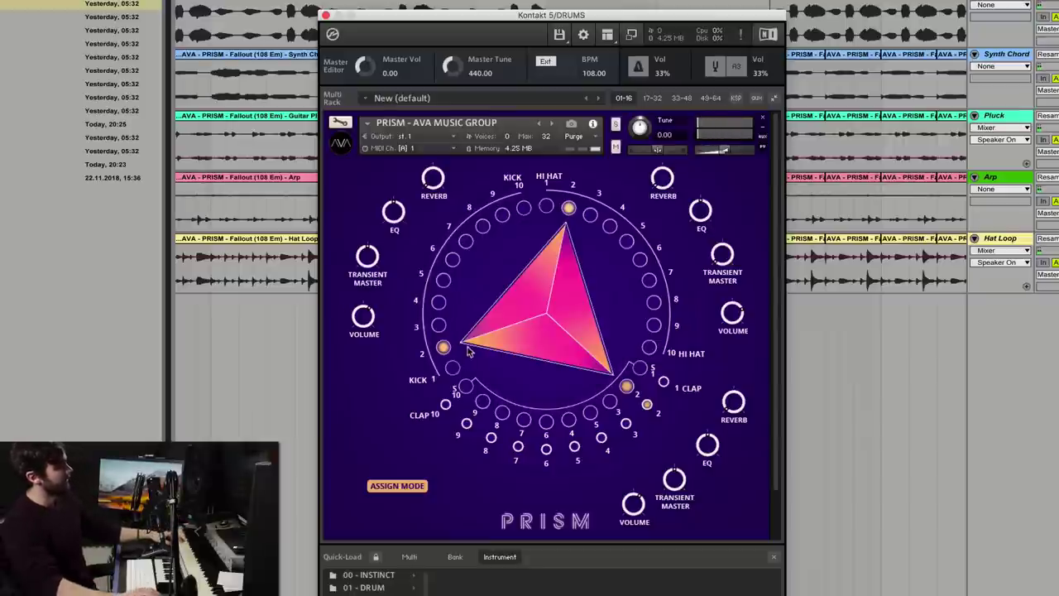
Step: Keep turning the triangle clockwise until kick, hi hat and clap reach kit 4
left_click_drag(468, 351, 464, 335)
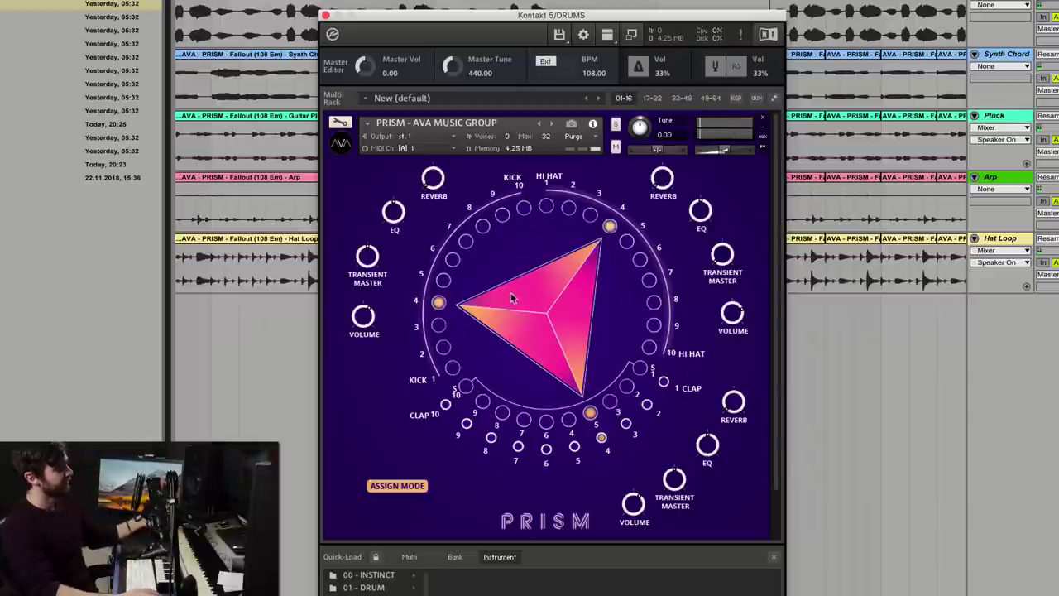
Step: Step the triangle once more so kick, hi hat and clap move from kit 4 to kit 5
left_click_drag(470, 300, 468, 283)
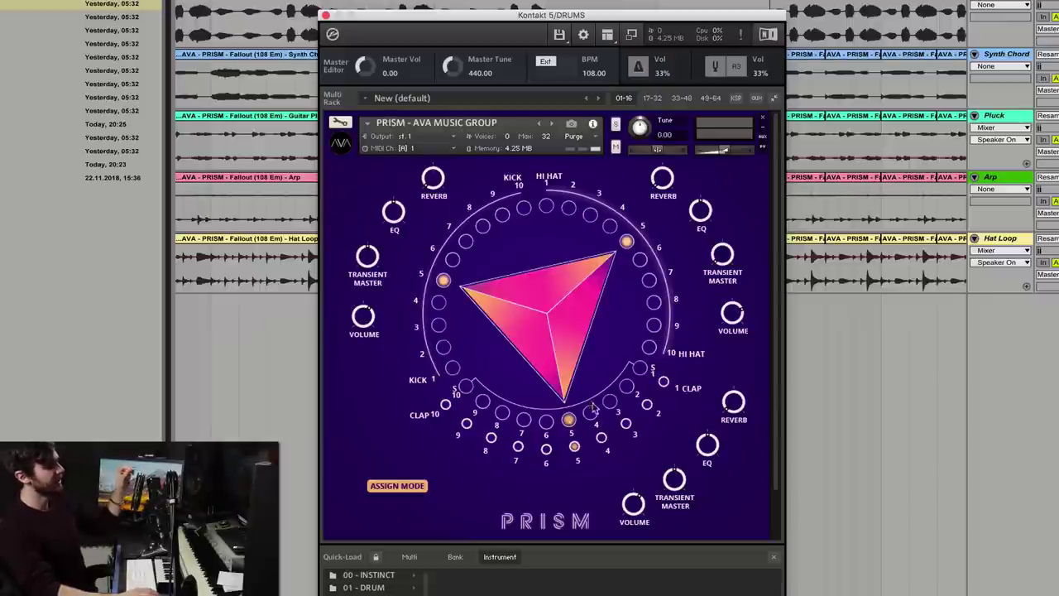
Step: Switch on PRISM's ASSIGN MODE
left_click(406, 489)
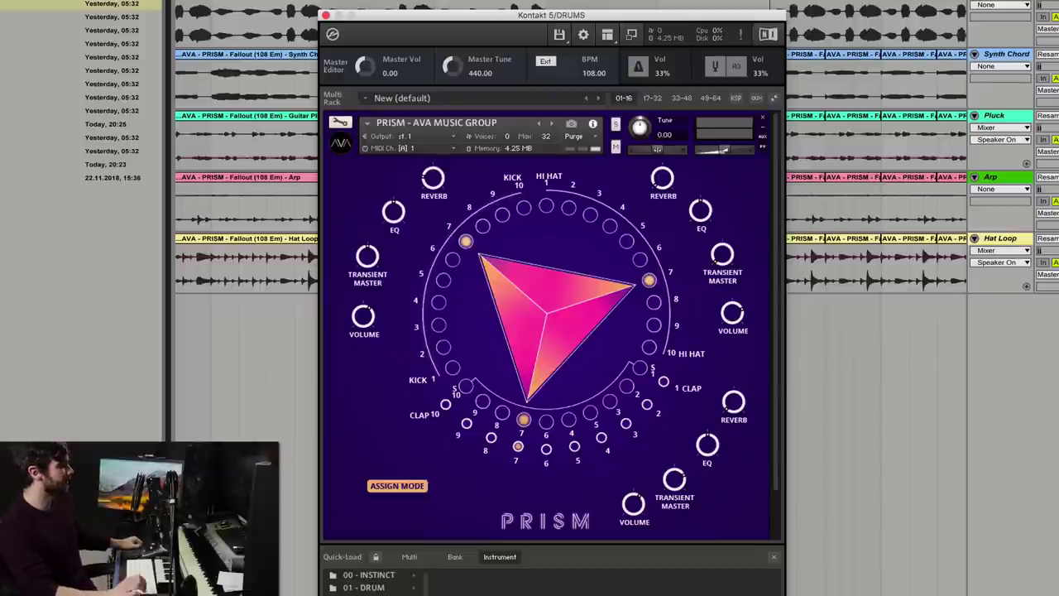
Step: Rotate the PRISM kit triangle one step clockwise to audition a new kick, hi hat and clap blend
key("super+alt+p")
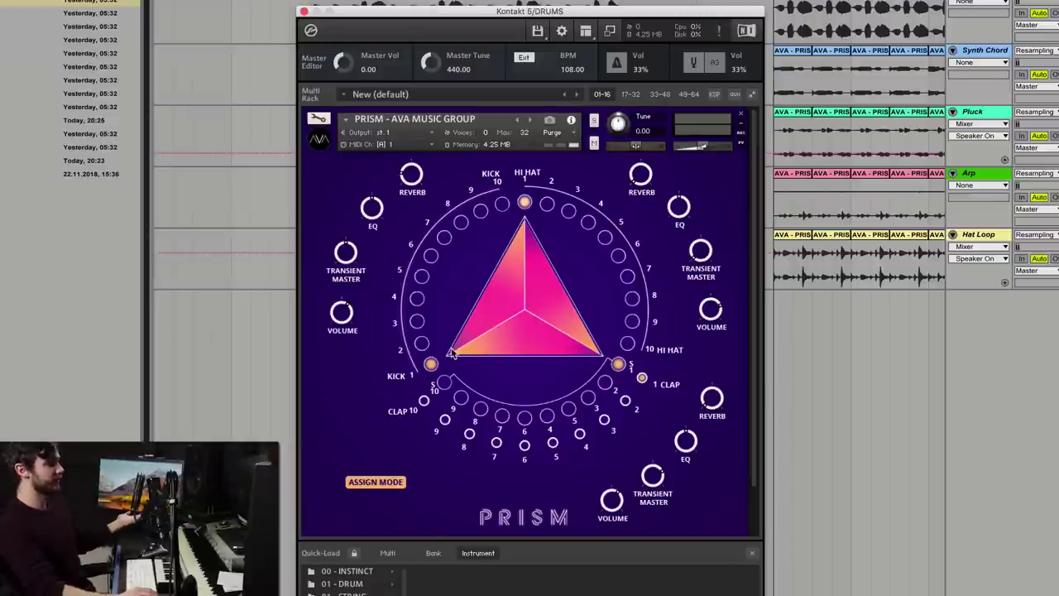
left_click(449, 337)
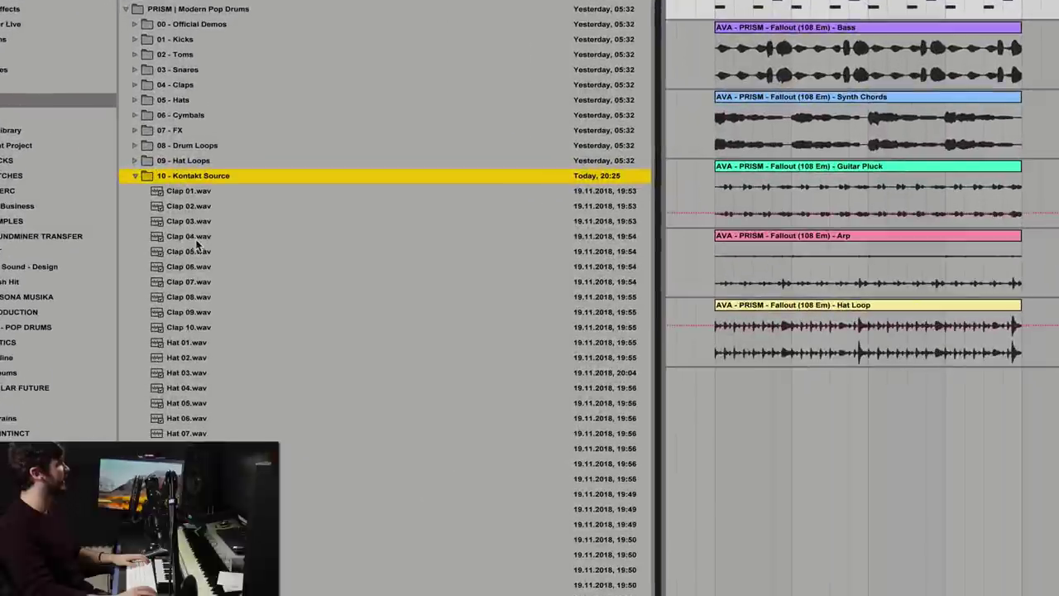
Step: Preview Clap 04.wav and the other source samples, then open the 05 - Hats folder
left_click(197, 240)
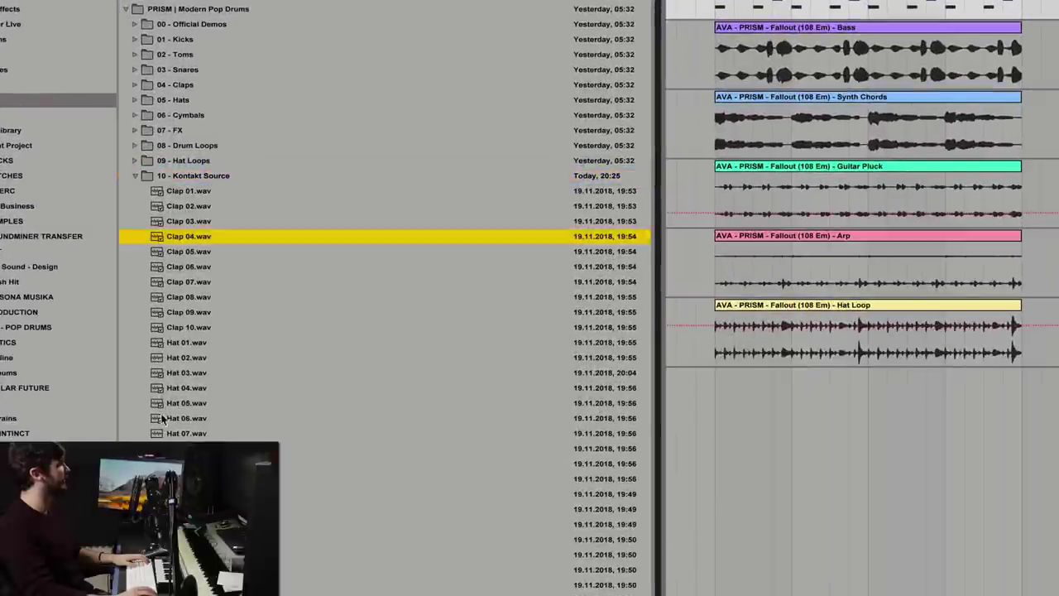
left_click_drag(163, 419, 165, 594)
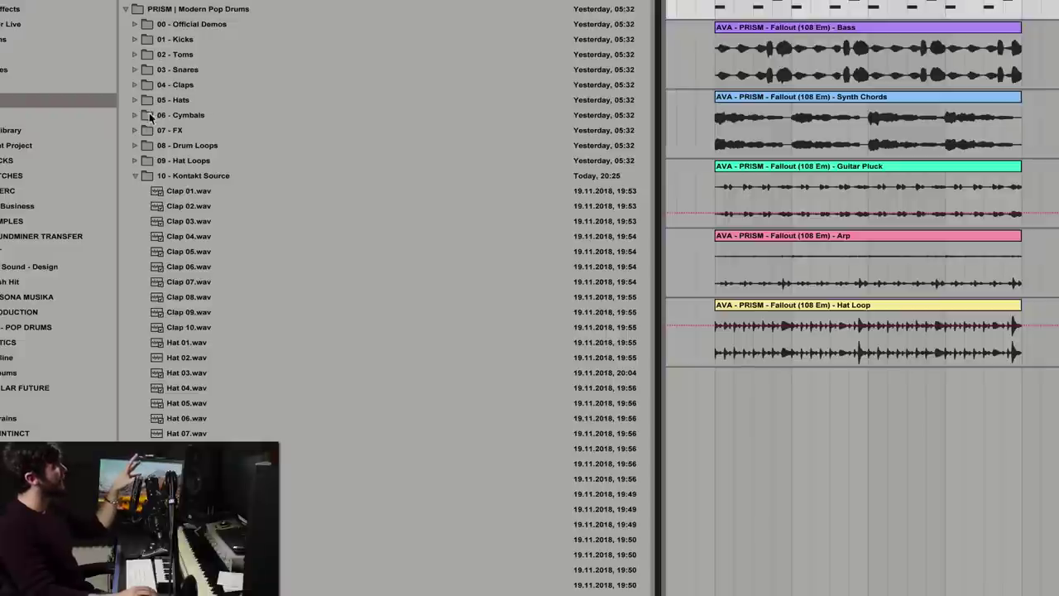
left_click(135, 101)
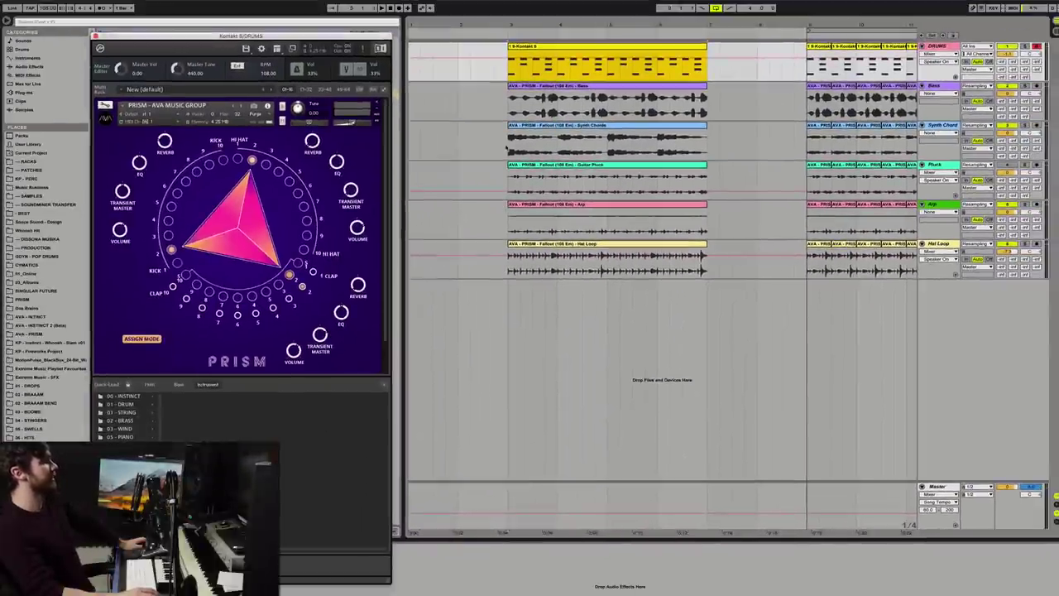
Step: Select the Synth Chords track and start the arrangement playing
left_click(321, 89)
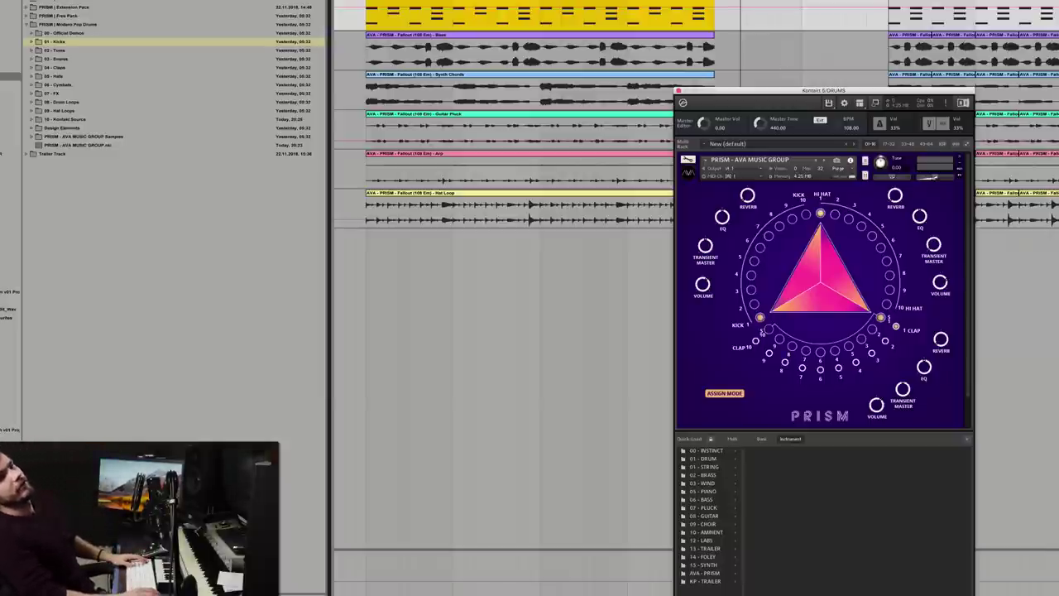
key("space")
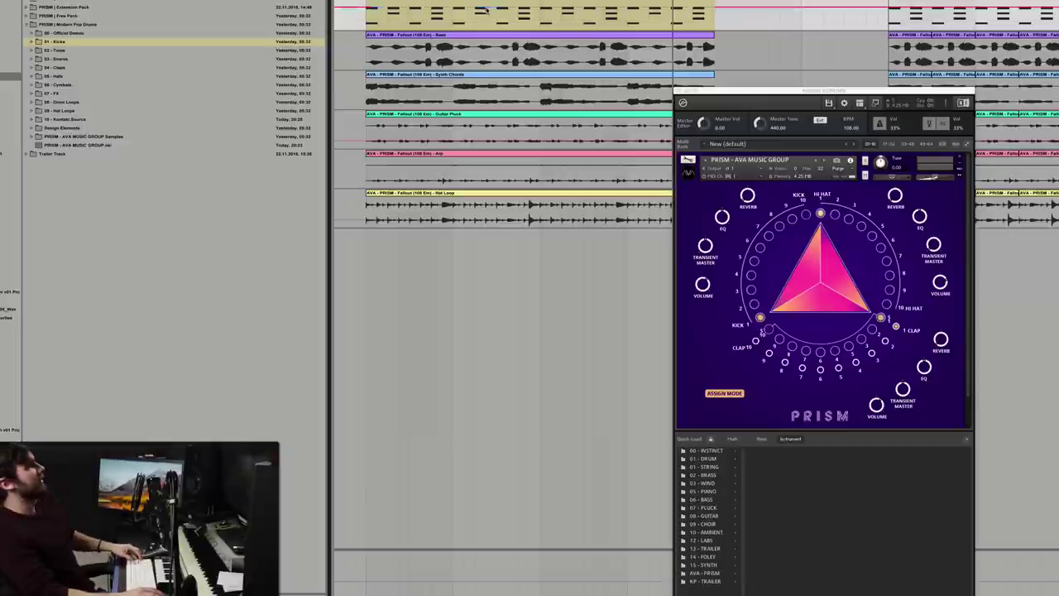
Step: Open the drum MIDI clip, play it from its start, and bring Kontakt forward
double_click(478, 4)
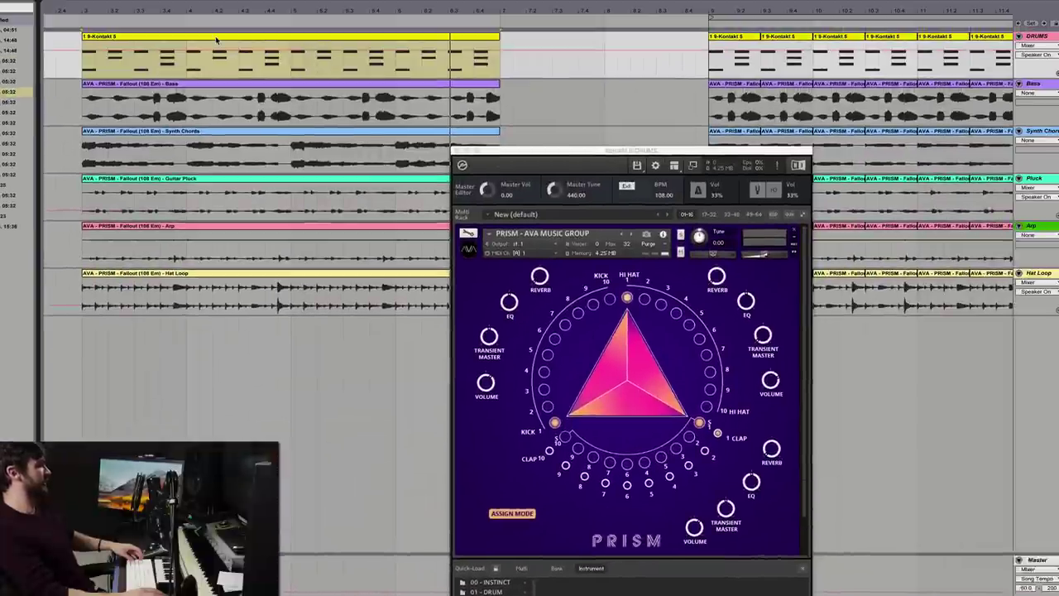
key("space")
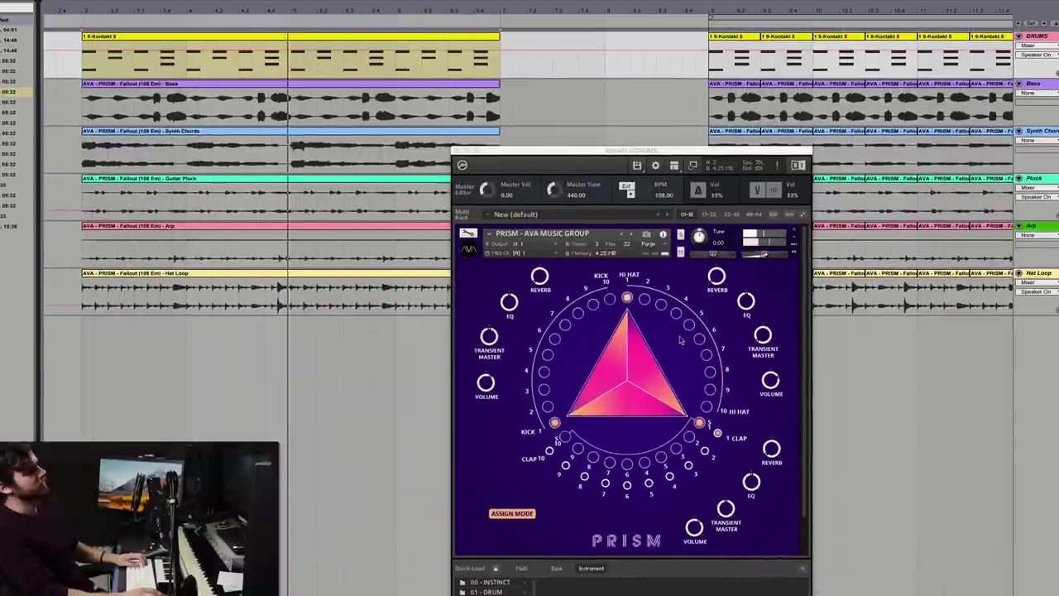
left_click(576, 395)
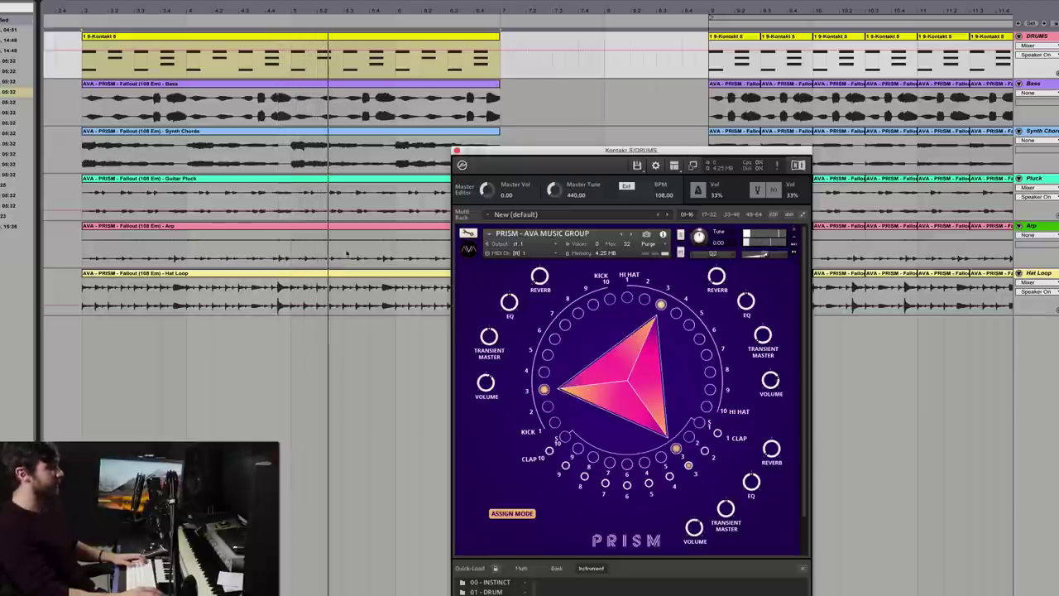
Step: Rotate the PRISM triangle so the kick lands on steps 3, 4 and 6, then point it upward
left_click_drag(563, 396, 563, 412)
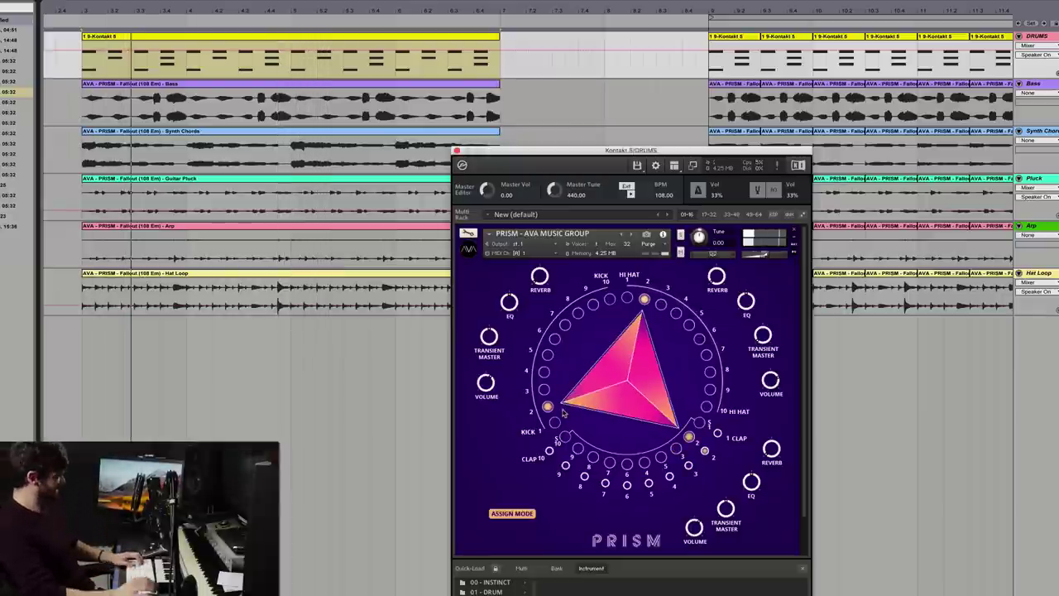
left_click_drag(564, 412, 567, 374)
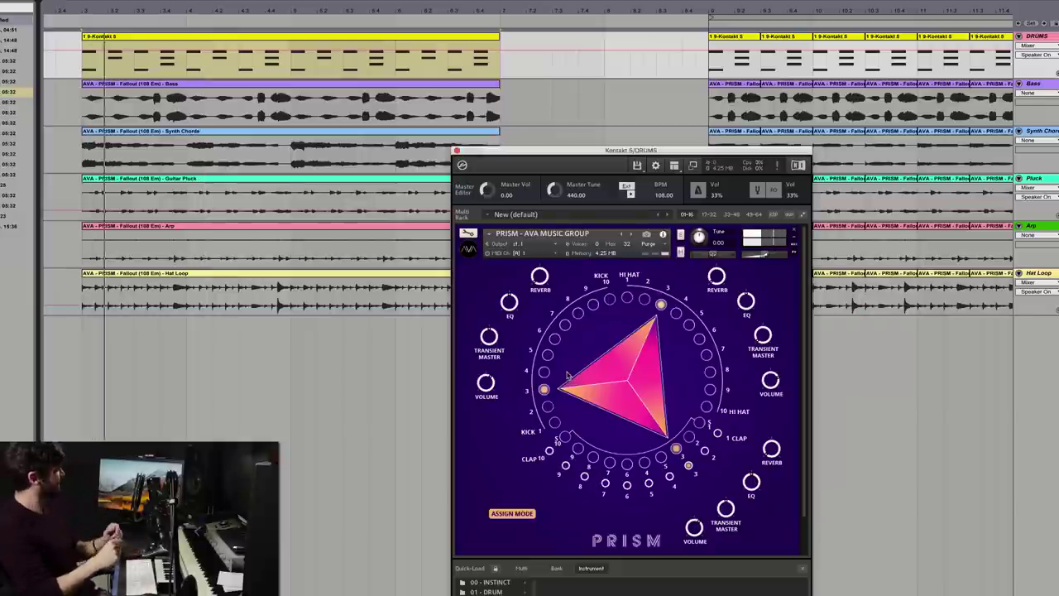
left_click(545, 372)
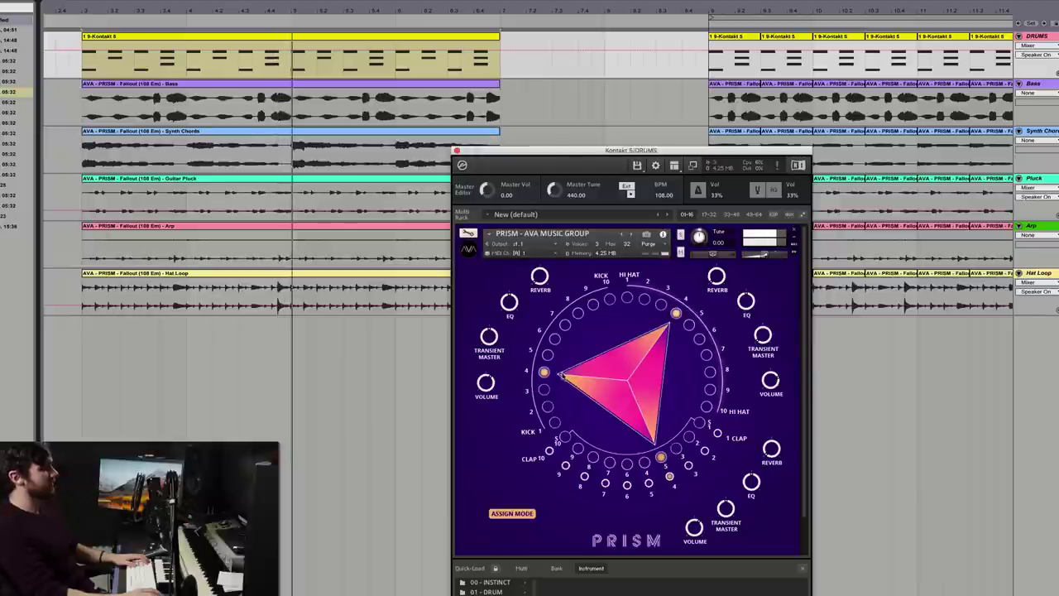
left_click(569, 349)
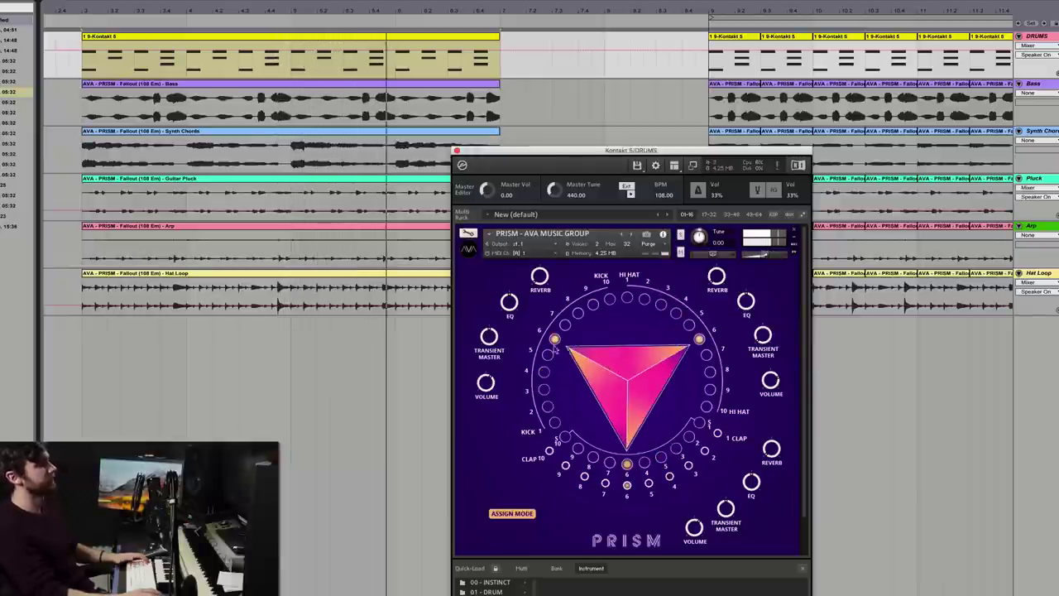
left_click(627, 298)
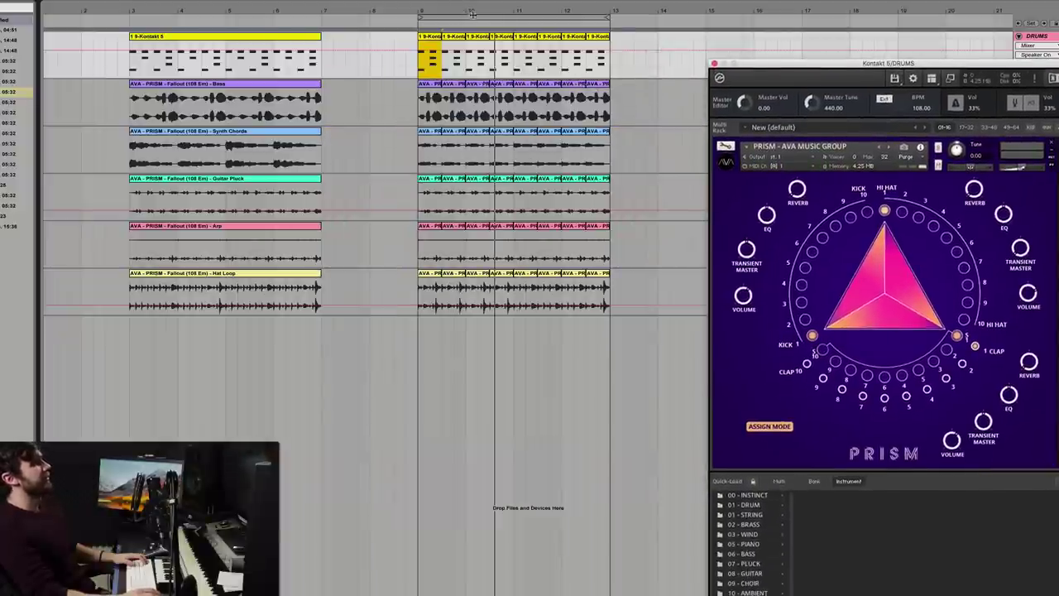
Step: Zoom the arrangement in on the song sections and shift the Kontakt window left to reveal track headers
left_click_drag(468, 13, 438, 256)
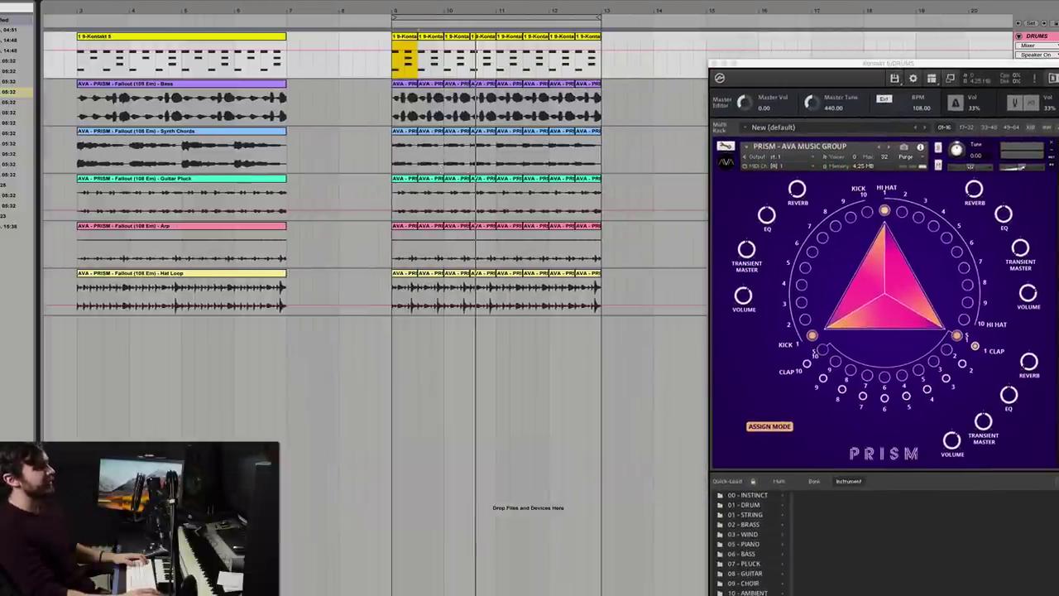
left_click_drag(780, 65, 715, 66)
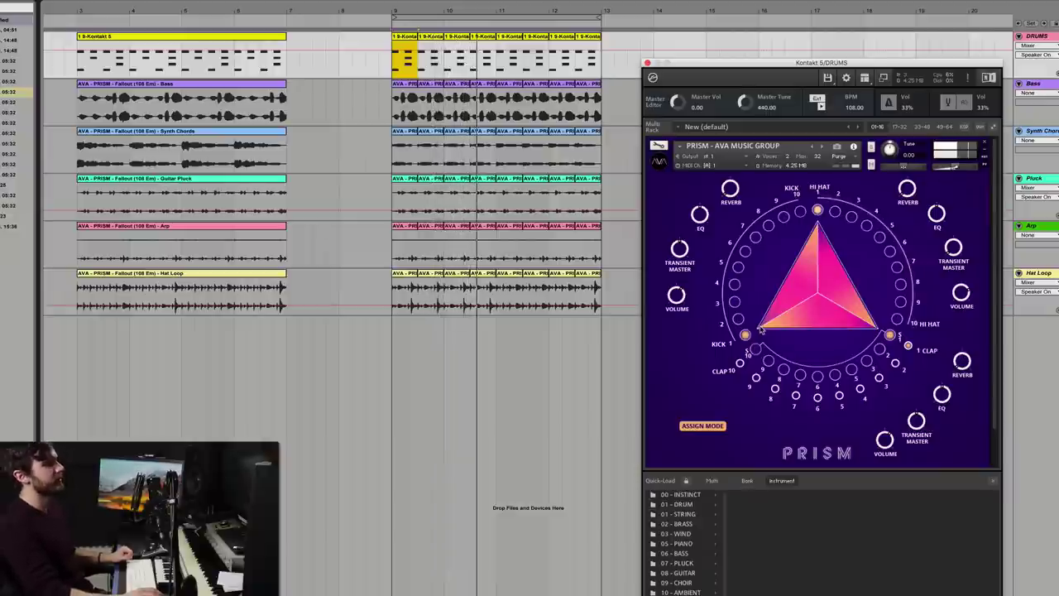
Step: Rotate the PRISM triangle so the kick corner climbs through steps 2, 3, 4, 5 and 6 while playing
left_click_drag(759, 329, 756, 317)
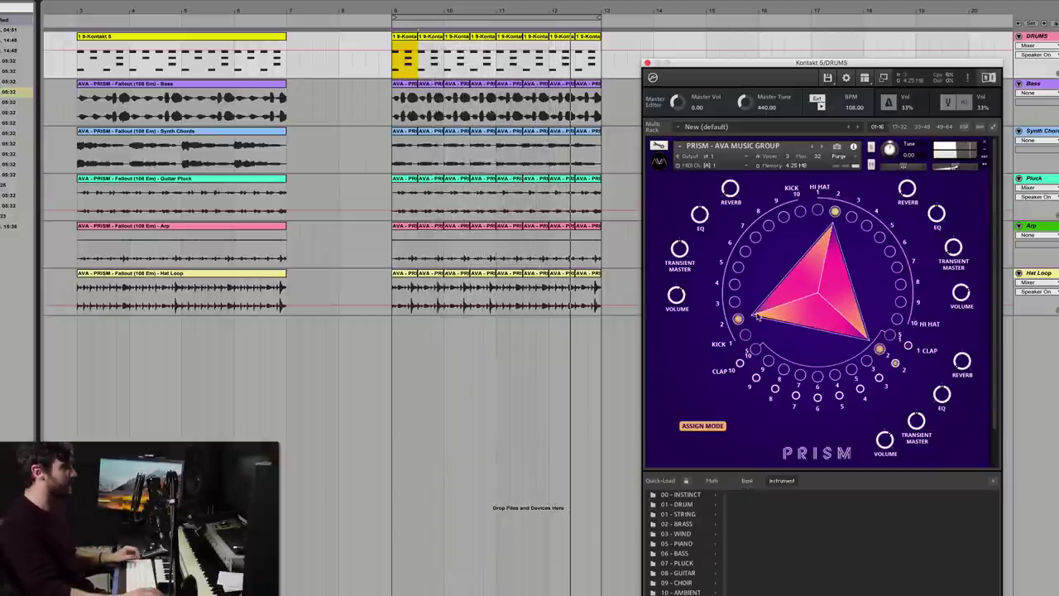
left_click_drag(757, 316, 755, 301)
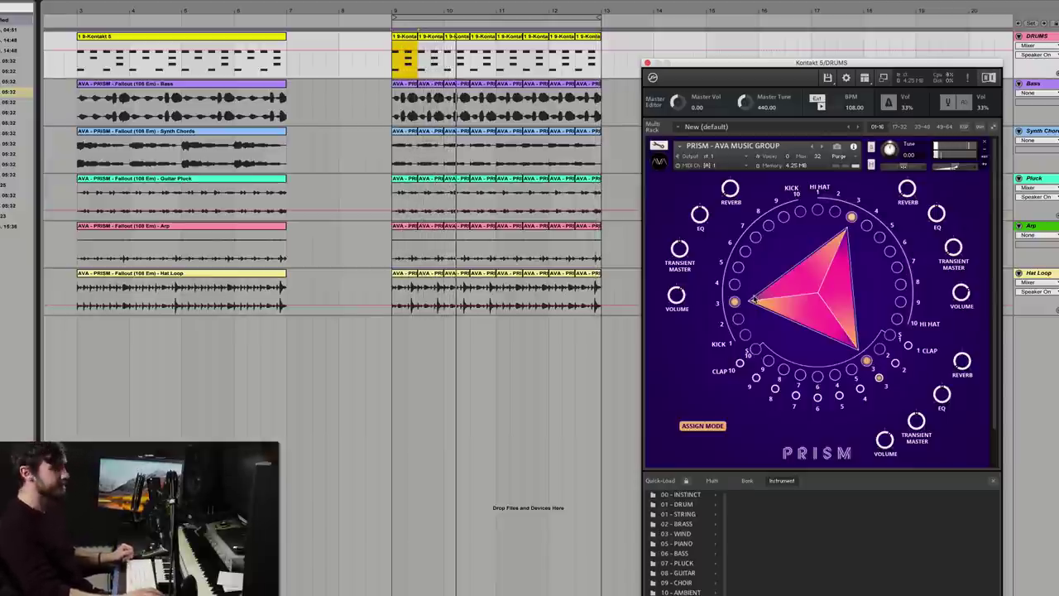
left_click_drag(752, 299, 747, 286)
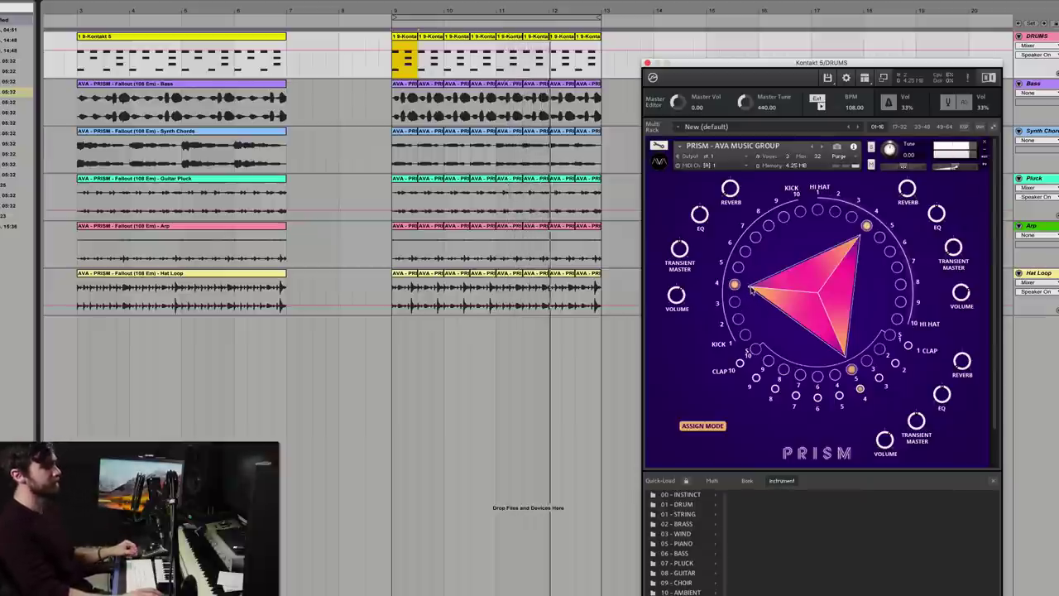
left_click_drag(751, 288, 750, 277)
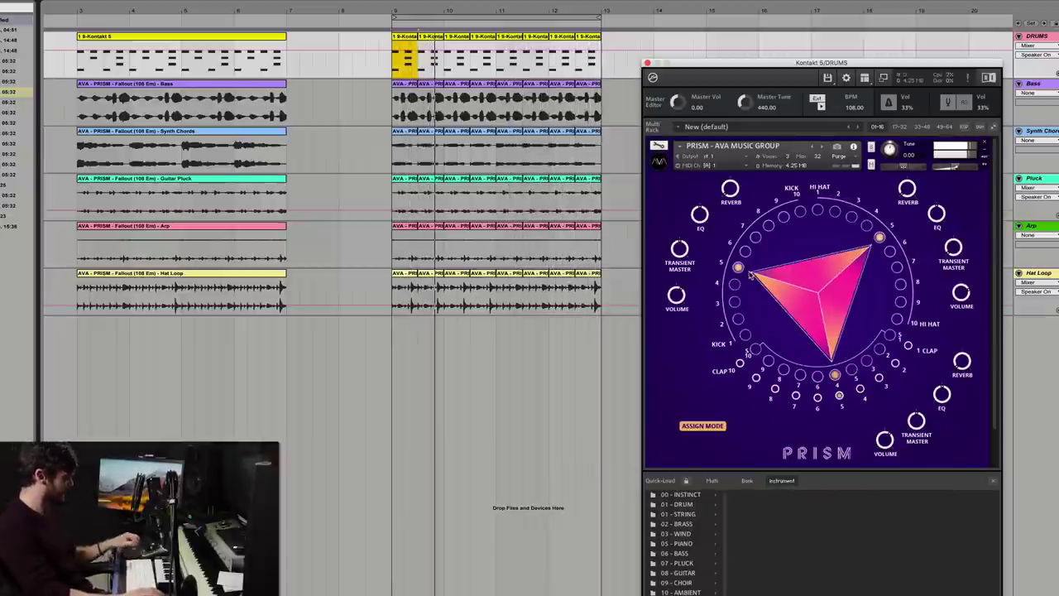
left_click_drag(750, 274, 754, 263)
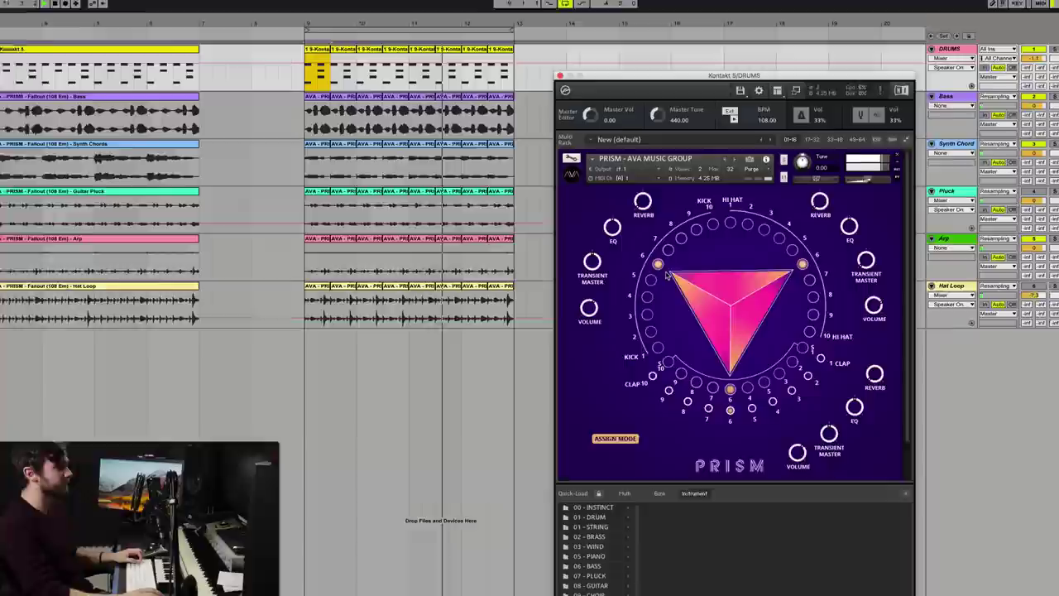
Step: Turn the triangle clockwise until its kick, hi hat and clap corners reach step 10
left_click(1041, 280)
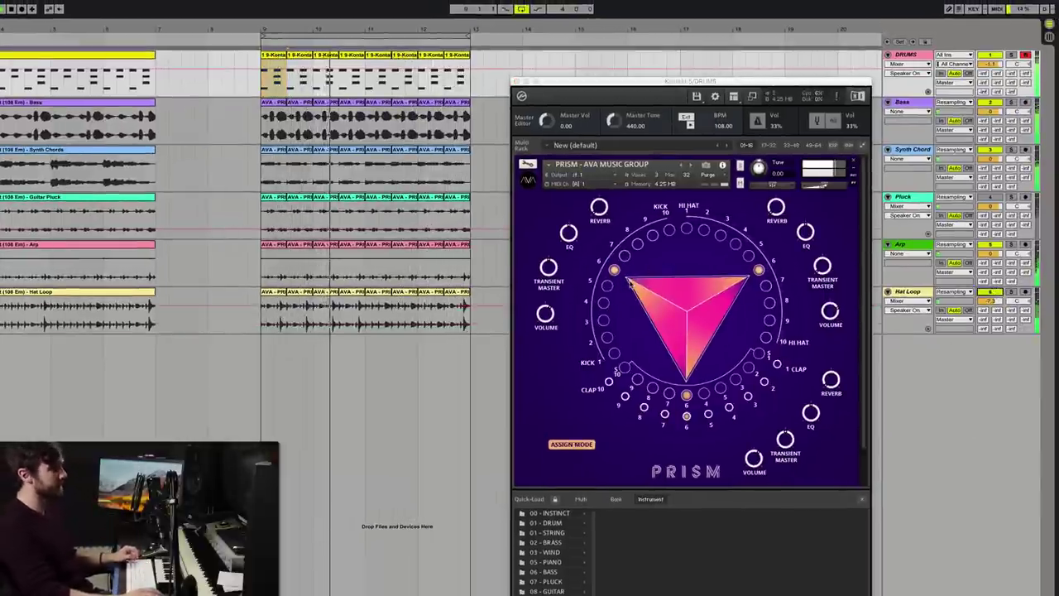
left_click_drag(631, 284, 637, 269)
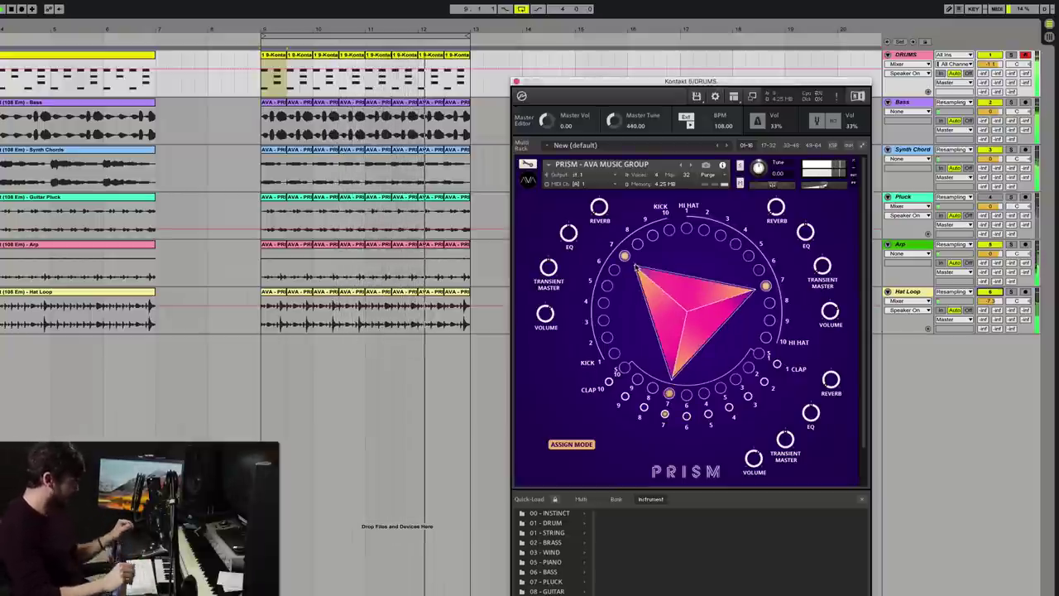
left_click_drag(636, 268, 652, 248)
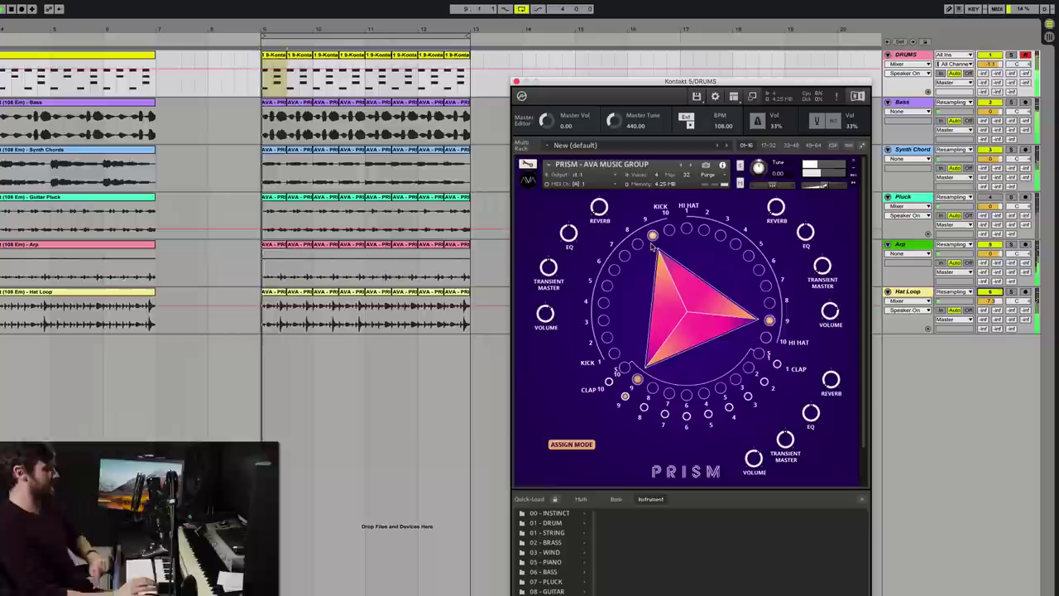